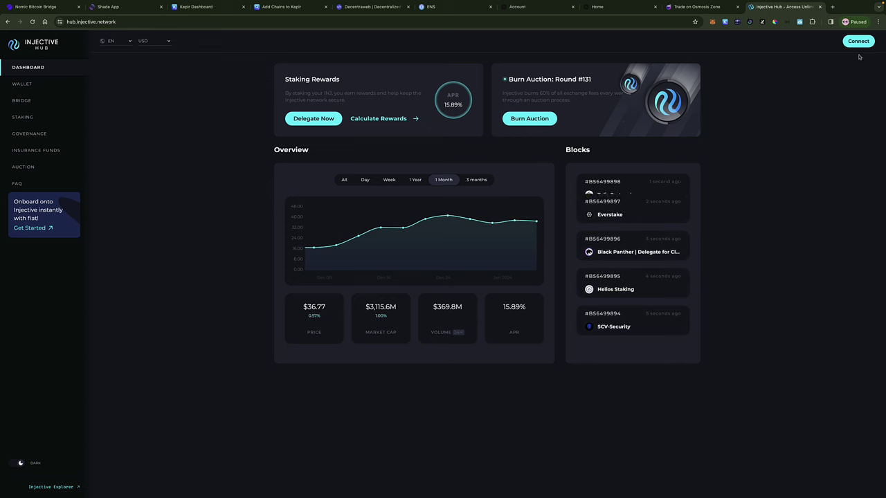
# Check the Ethereum, Fetch and Injective token balances in the MetaMask wallet.
pyautogui.click(712, 22)
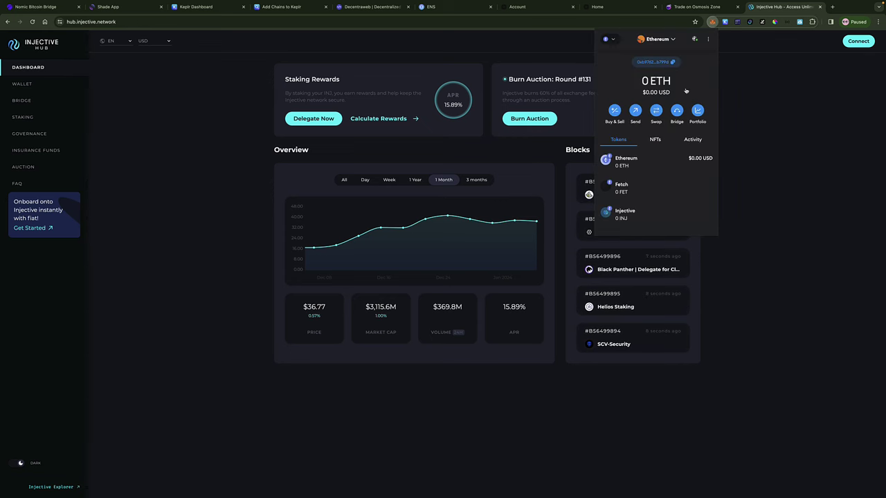
pyautogui.scroll(-2, 661, 173)
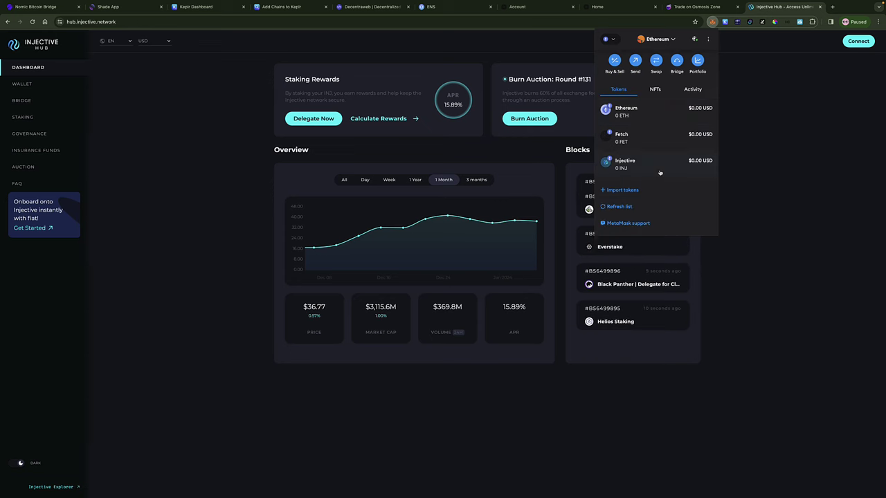
pyautogui.scroll(2, 660, 173)
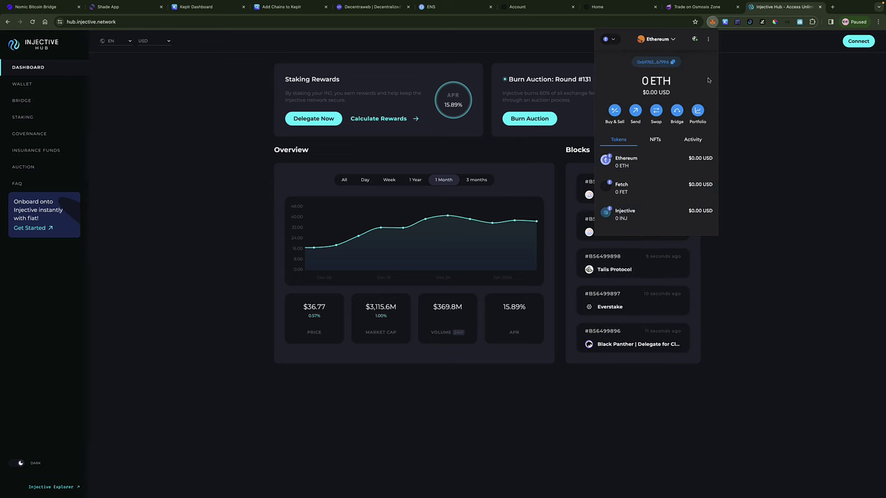
pyautogui.click(738, 74)
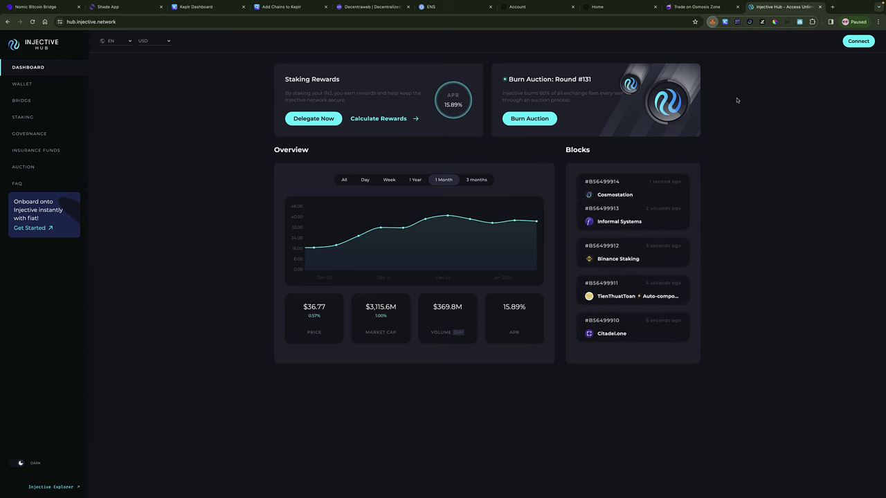
pyautogui.hotkey('alt', 'shift', 'm')
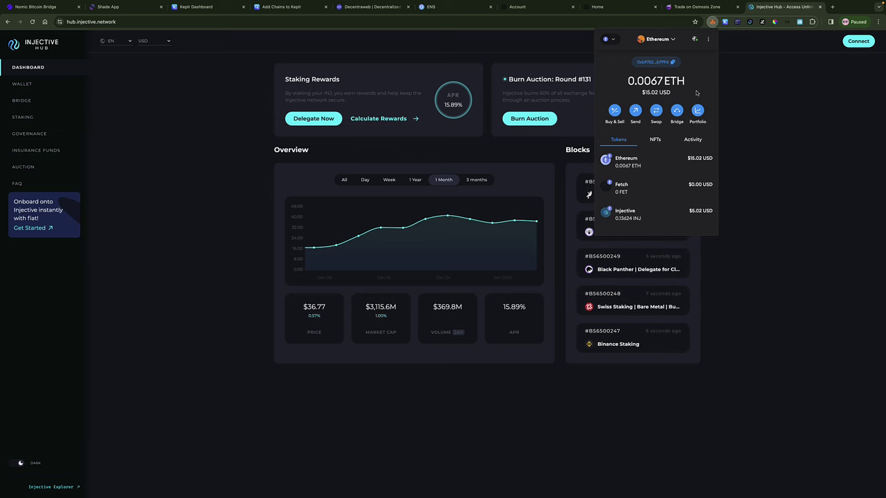
pyautogui.click(803, 100)
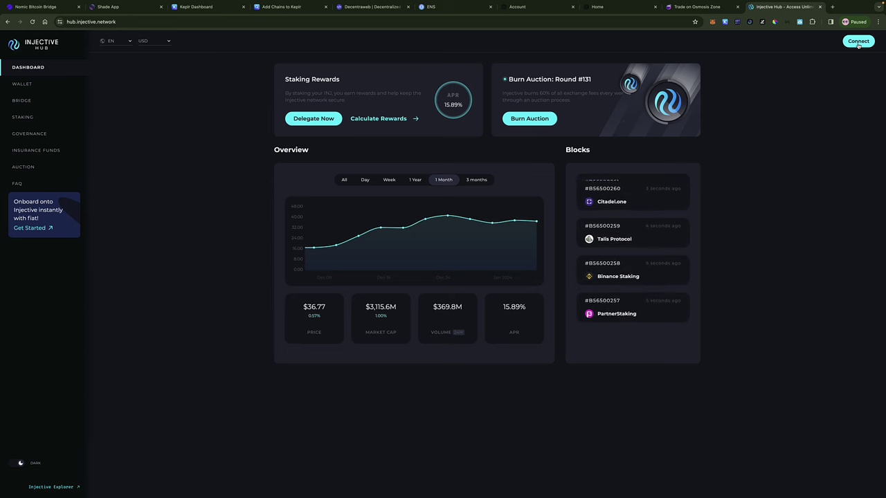
# Connect the MetaMask wallet to Injective Hub and view its linked Injective and Ethereum addresses.
pyautogui.click(858, 42)
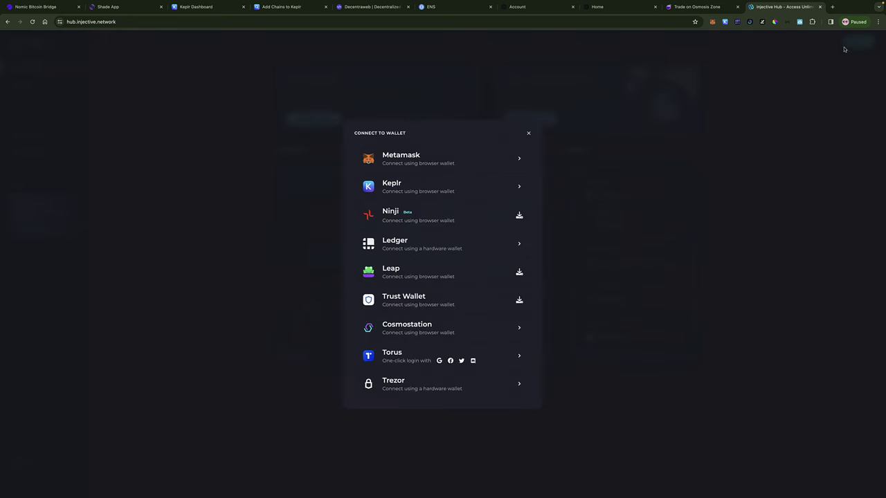
pyautogui.click(418, 157)
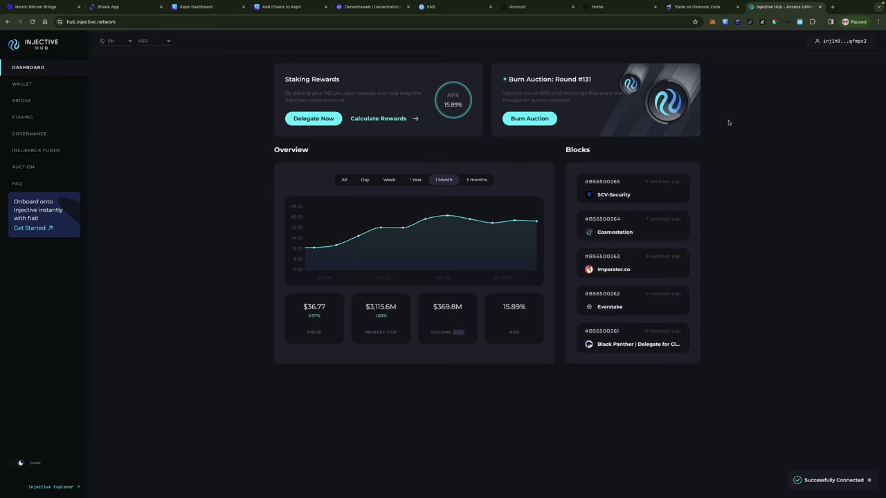
pyautogui.click(842, 42)
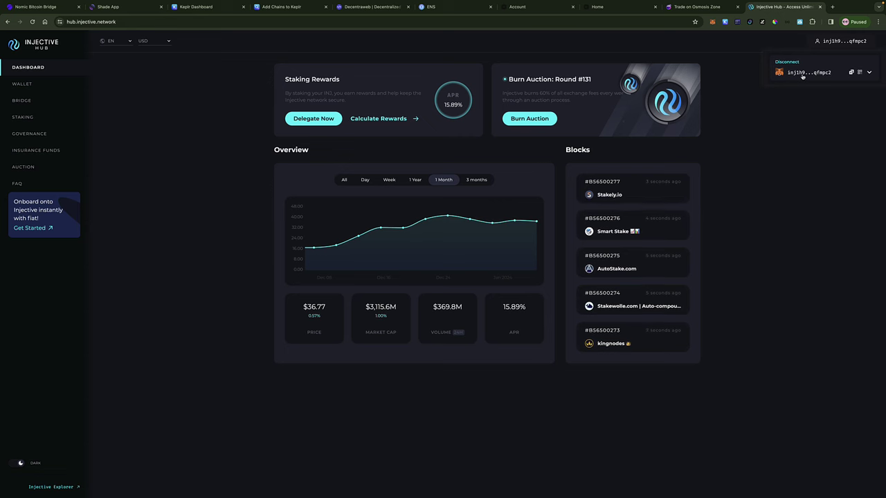
pyautogui.click(869, 73)
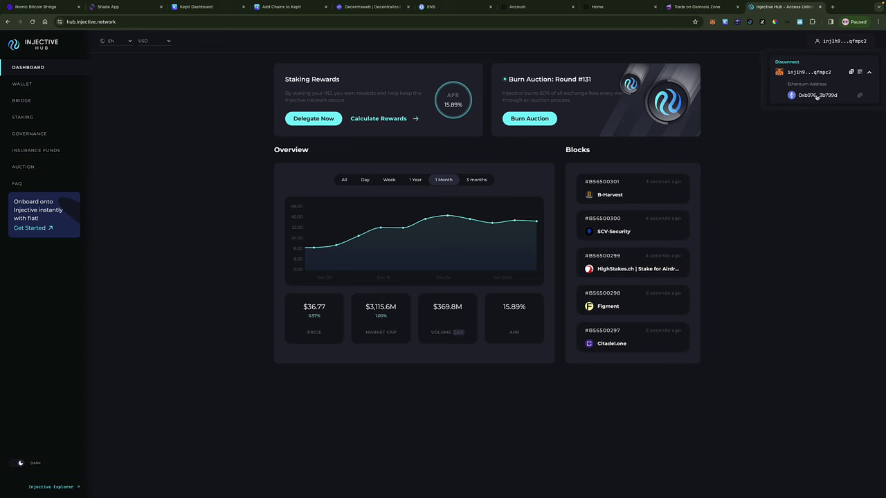
pyautogui.click(768, 122)
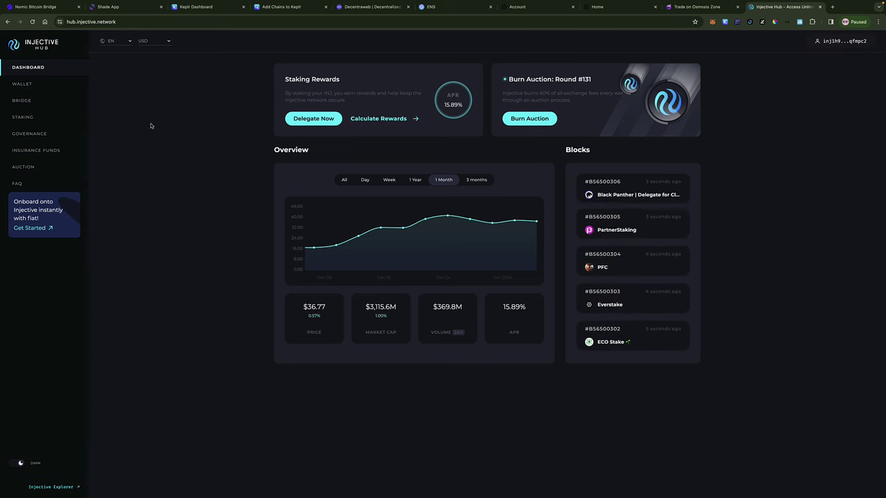
# Open the Injective Bridge, check the INJ balance in MetaMask, and enter 0.13 INJ as the Ethereum-to-Injective transfer amount.
pyautogui.click(21, 100)
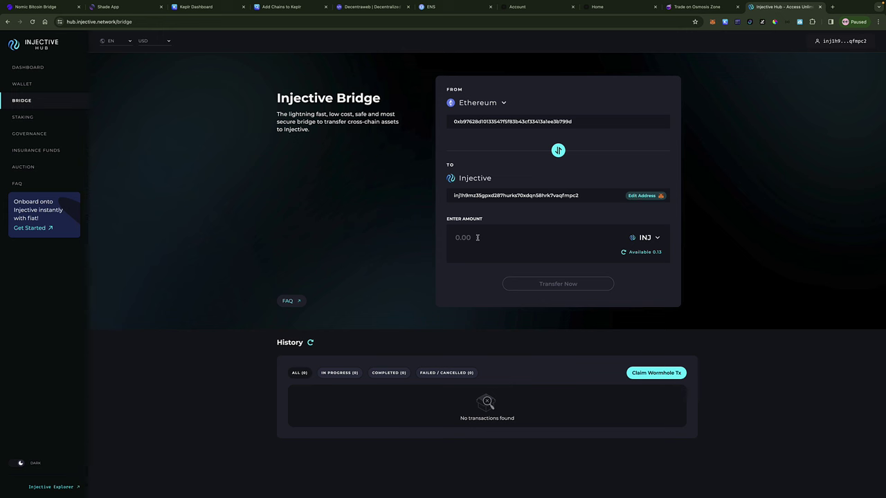
pyautogui.click(656, 260)
pyautogui.click(713, 23)
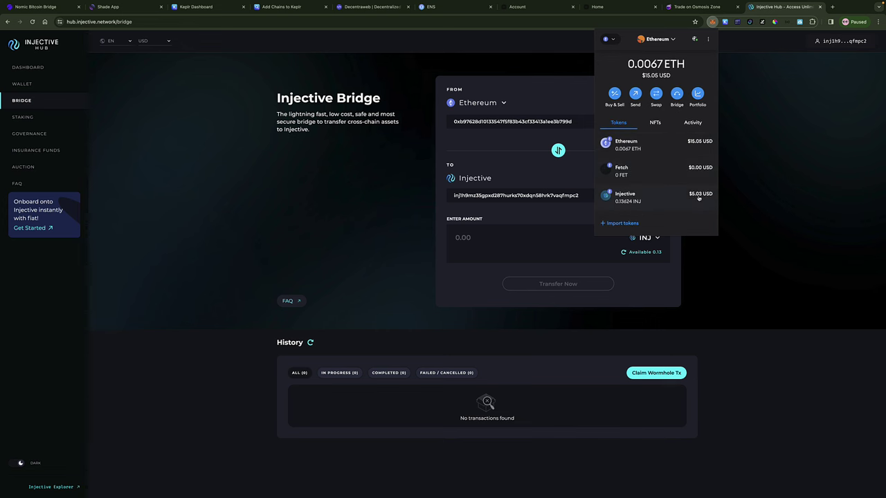
pyautogui.click(758, 192)
pyautogui.click(471, 238)
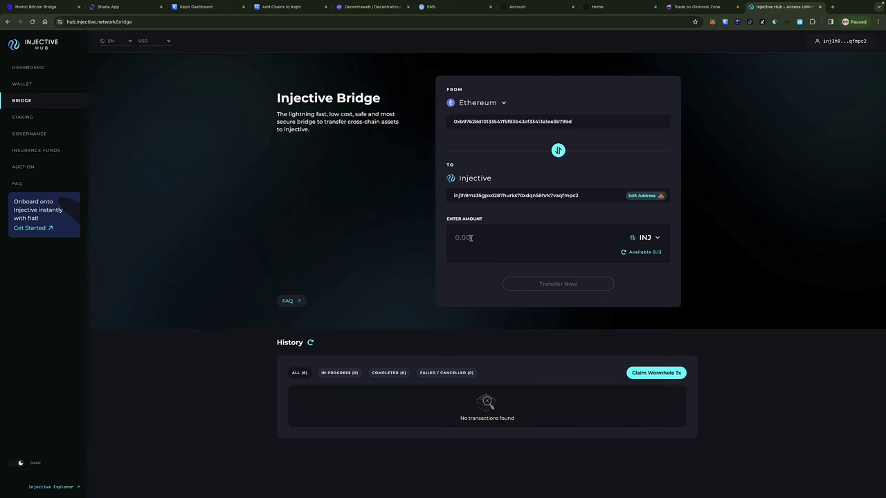
pyautogui.write('.13')
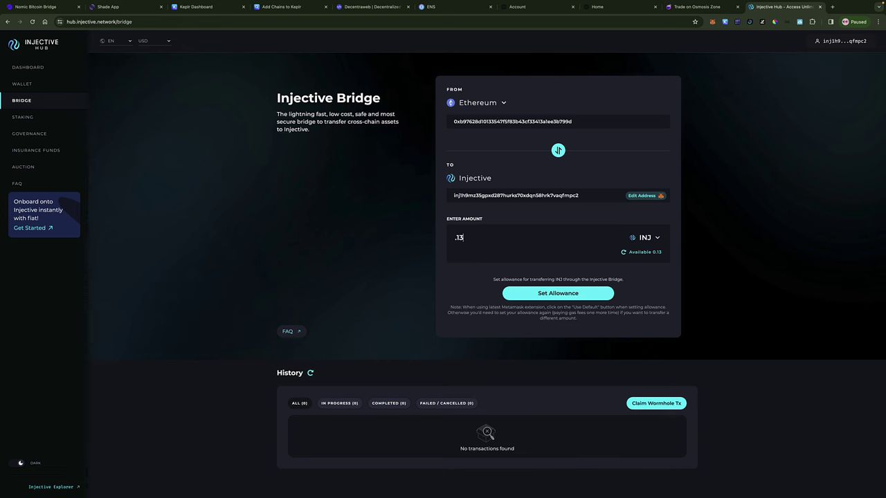
# Set the bridge's INJ allowance and approve the site-requested spending cap in MetaMask.
pyautogui.click(558, 294)
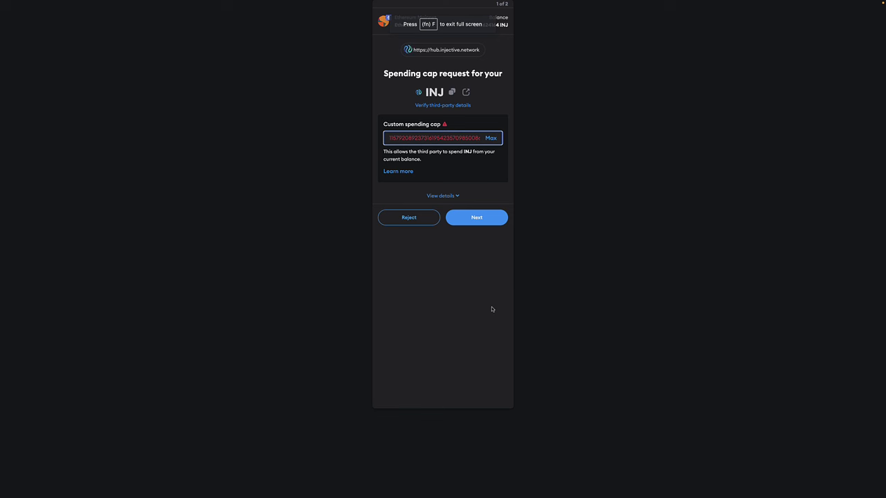
pyautogui.click(479, 219)
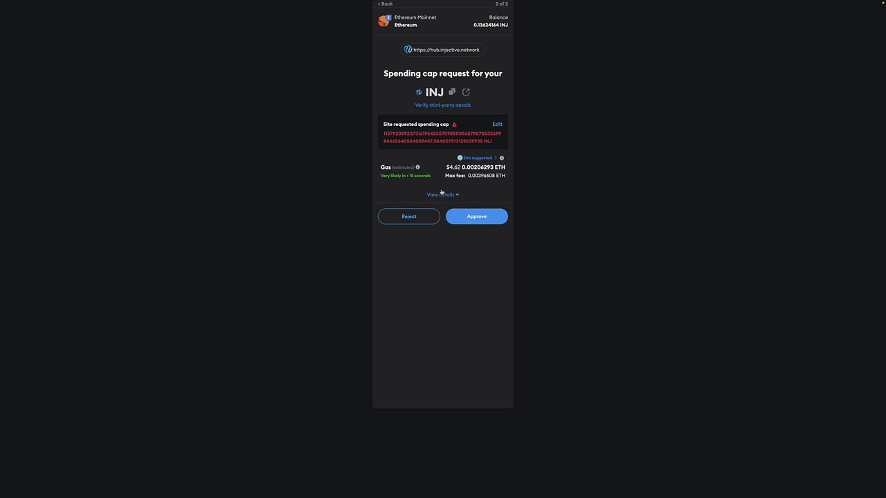
pyautogui.moveTo(446, 168); pyautogui.dragTo(463, 169)
pyautogui.click(477, 216)
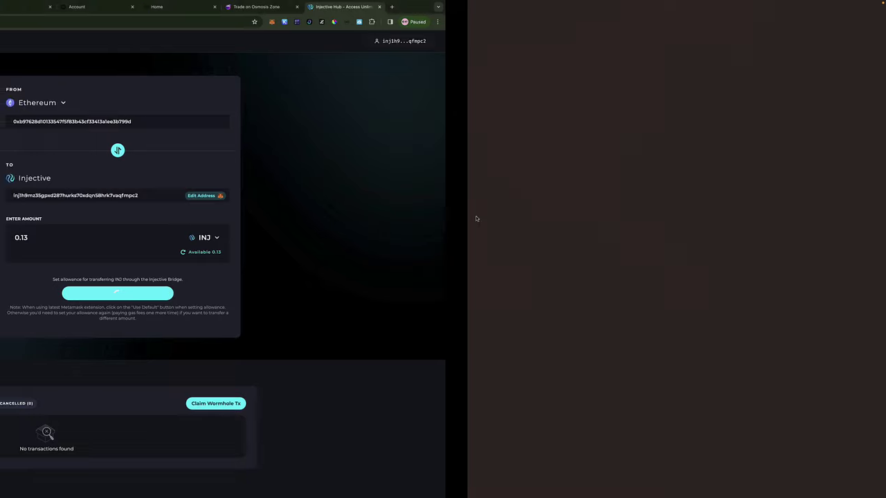
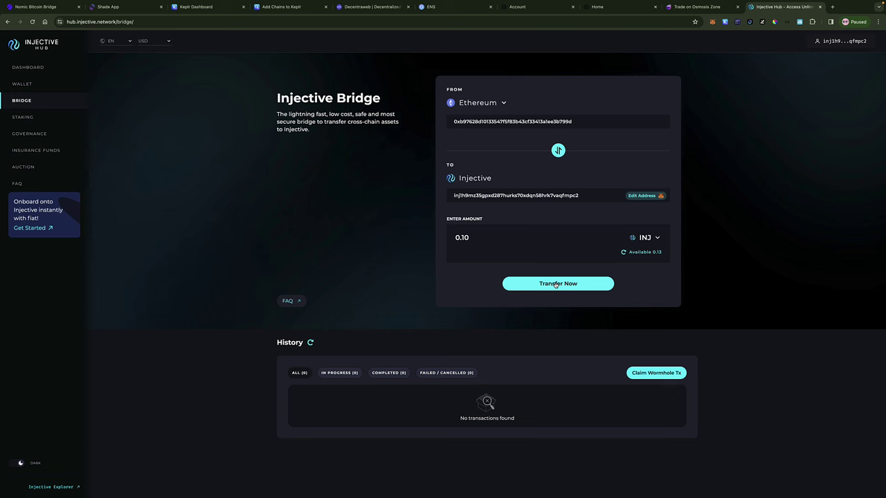
# Transfer 0.10 INJ from Ethereum to Injective, confirm the transaction in MetaMask, and dismiss the completion messages.
pyautogui.click(556, 284)
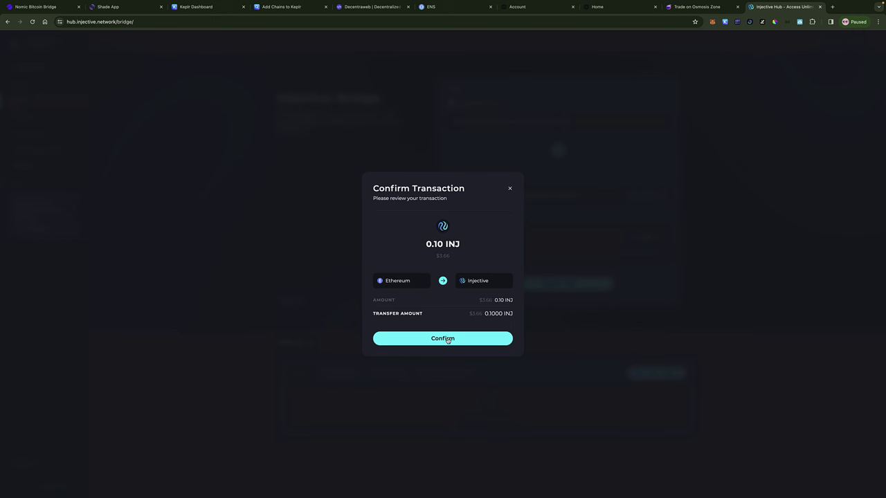
pyautogui.click(448, 339)
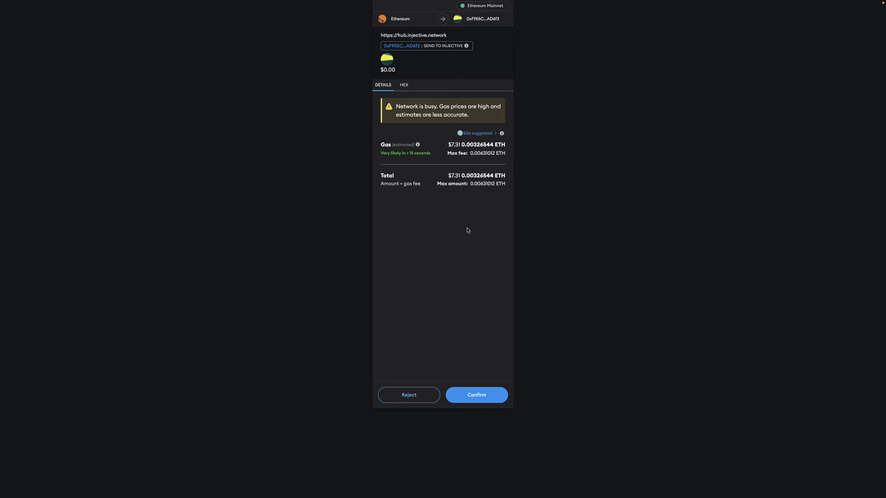
pyautogui.click(470, 396)
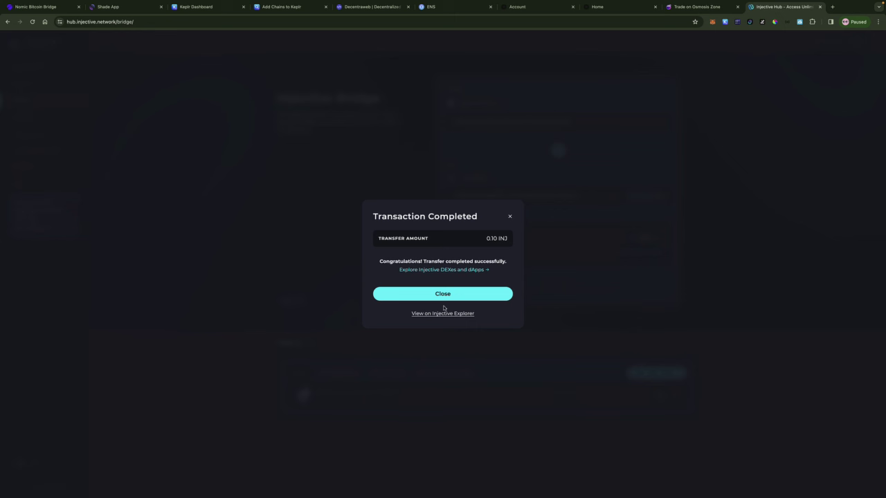
pyautogui.click(443, 295)
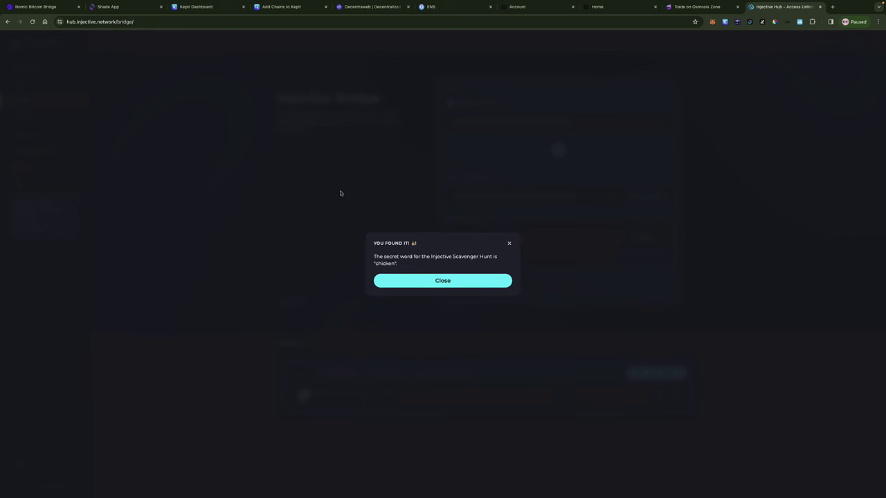
pyautogui.click(449, 283)
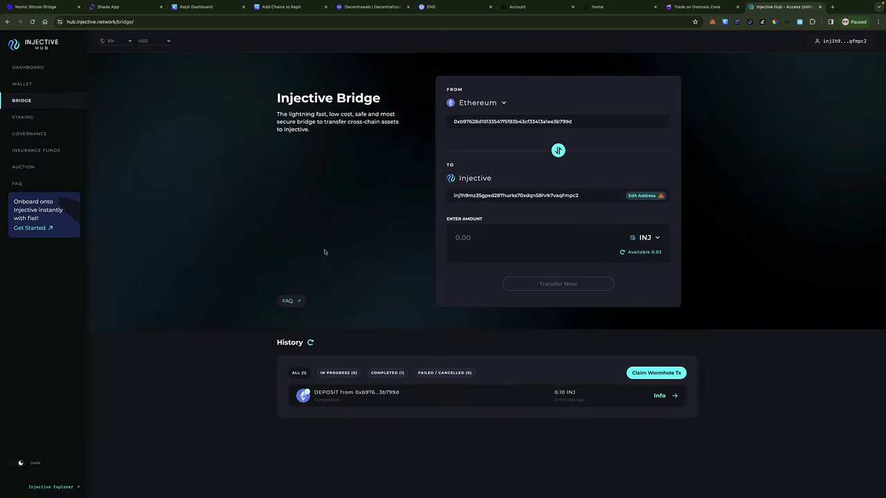
# Open the Hub's Wallet page and compare its INJ balances with the token balances in MetaMask.
pyautogui.click(26, 85)
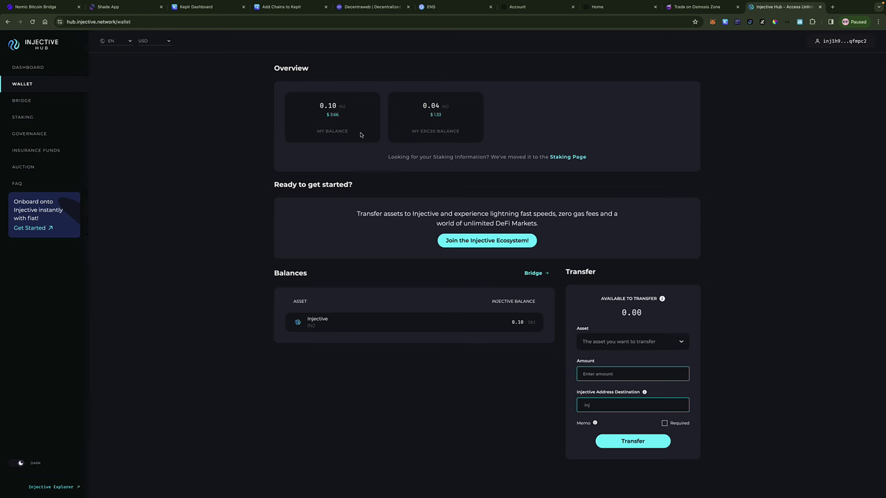
pyautogui.click(713, 22)
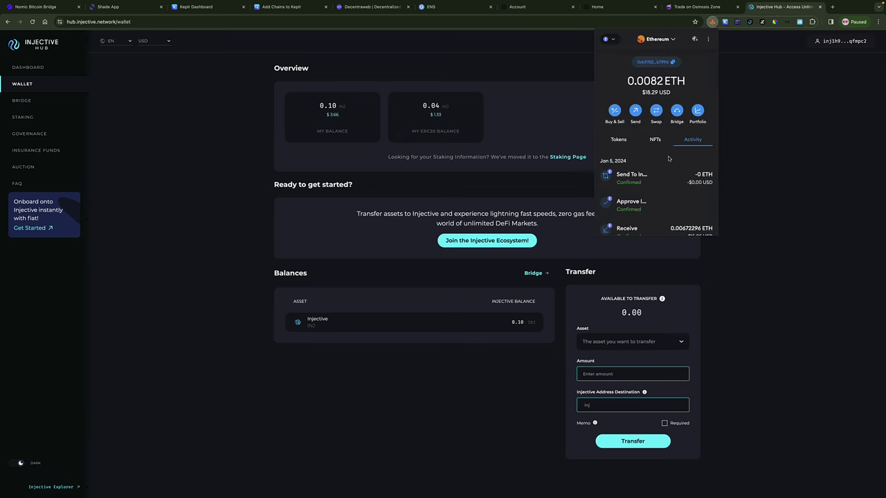
pyautogui.click(617, 140)
pyautogui.scroll(-1, 668, 170)
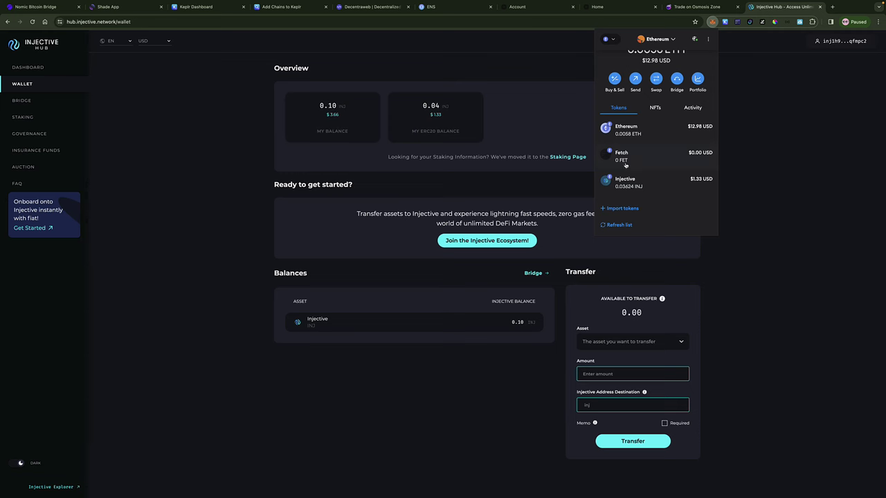
pyautogui.click(740, 145)
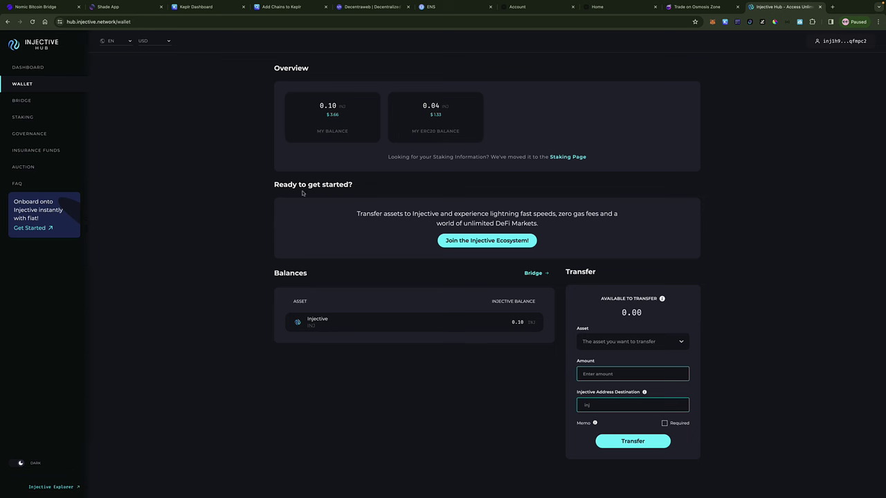
# Choose INJ as the asset to transfer and set the amount to the maximum, 0.095 INJ.
pyautogui.click(615, 342)
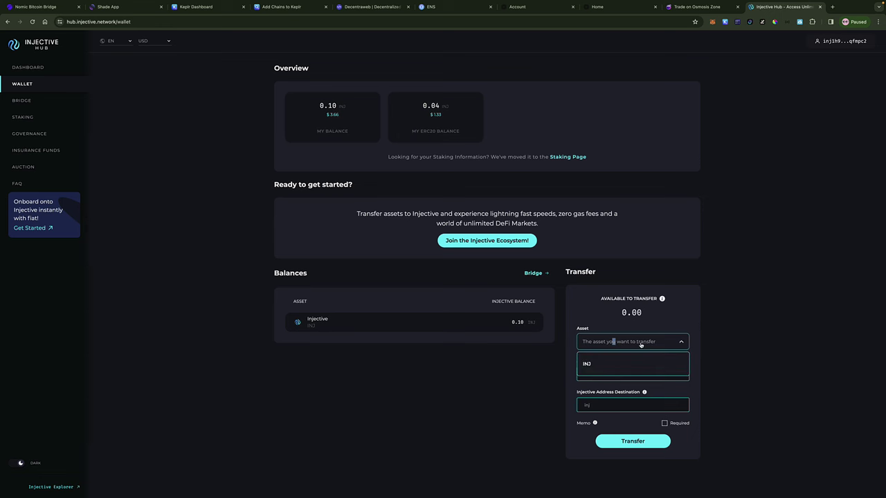
pyautogui.click(586, 364)
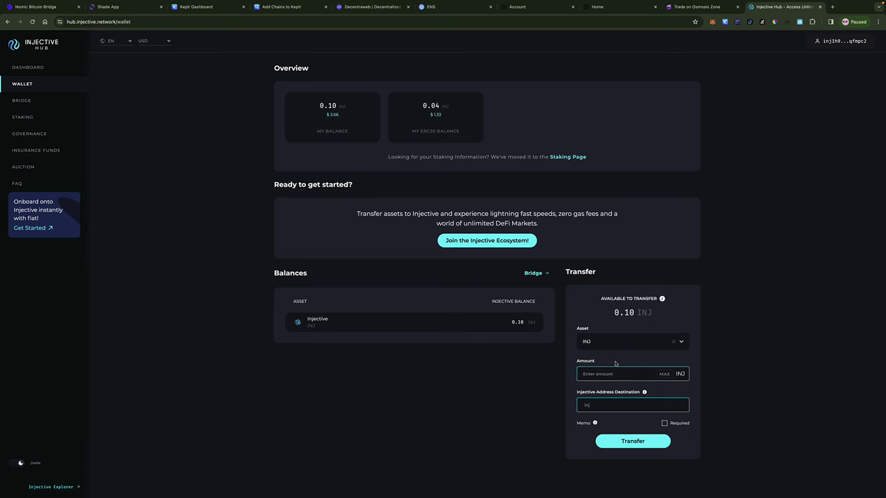
pyautogui.click(665, 375)
# Copy the Injective address of the INJ asset from the Keplr wallet.
pyautogui.click(726, 23)
pyautogui.scroll(-3, 661, 119)
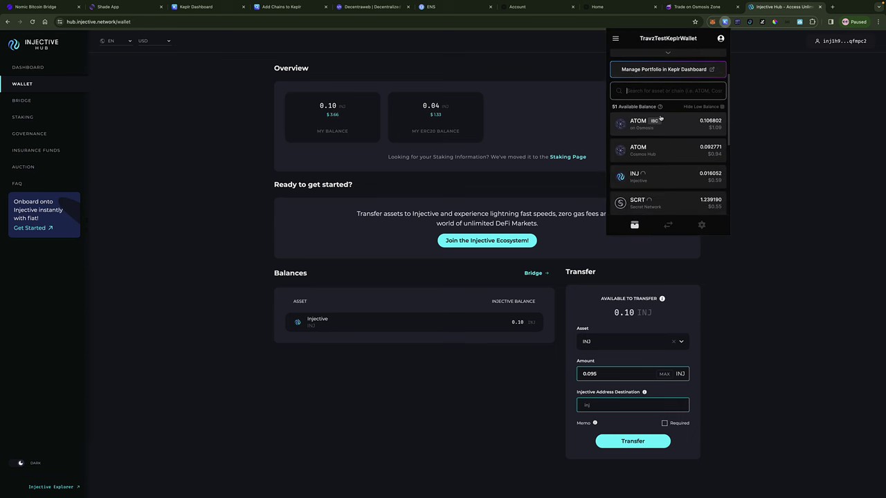
pyautogui.scroll(-2, 660, 119)
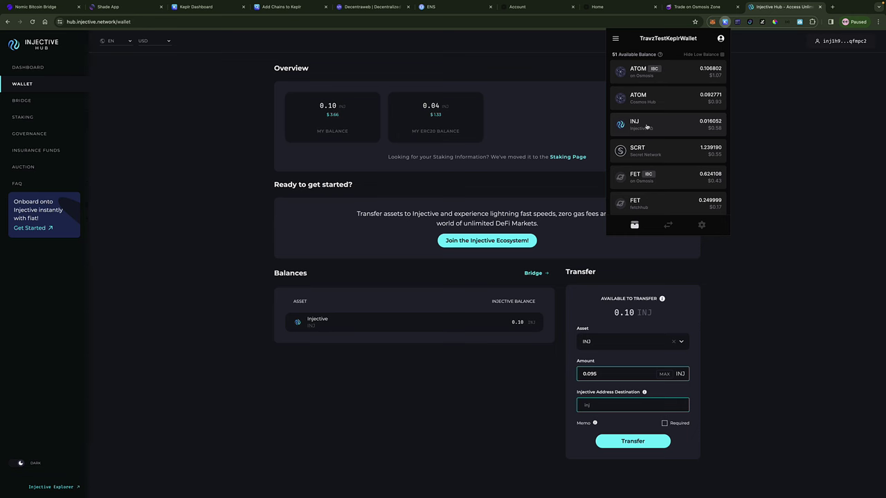
pyautogui.moveTo(653, 130)
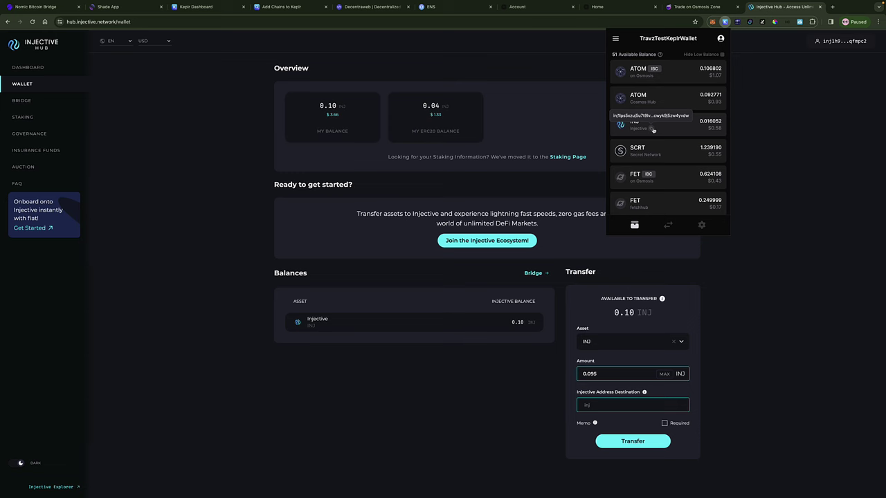
pyautogui.click(652, 130)
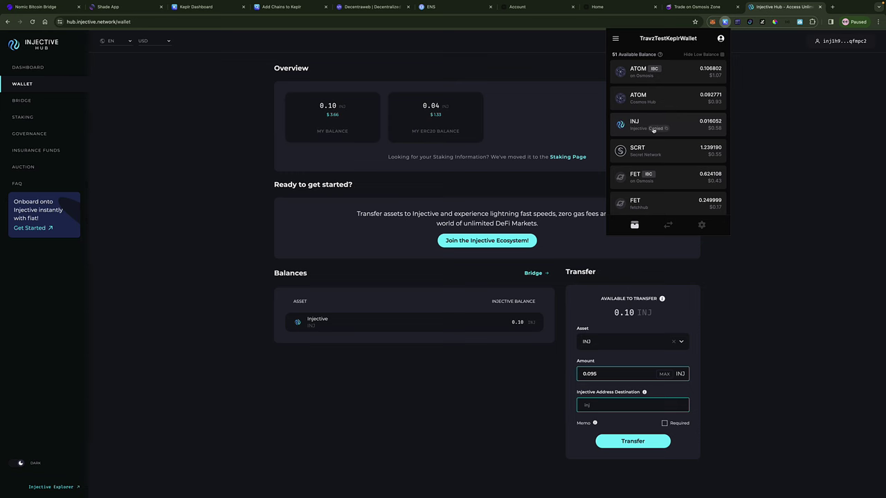
pyautogui.click(779, 141)
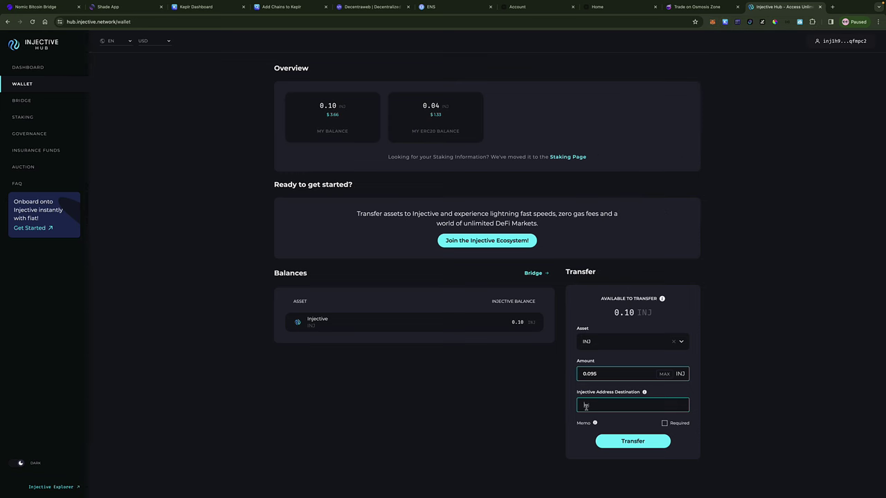
# Enter the copied Keplr Injective address as the destination, submit the INJ transfer, and sign the request in MetaMask.
pyautogui.press('super+v')
pyautogui.click(633, 442)
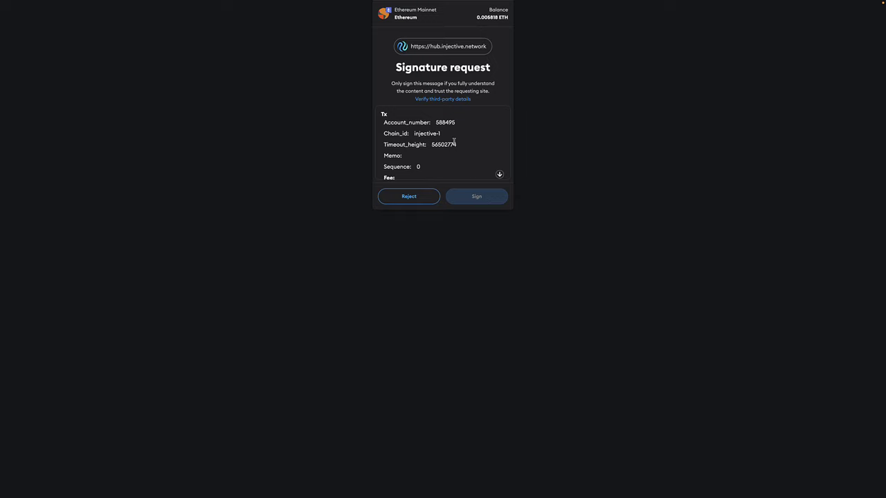
pyautogui.scroll(-5, 454, 142)
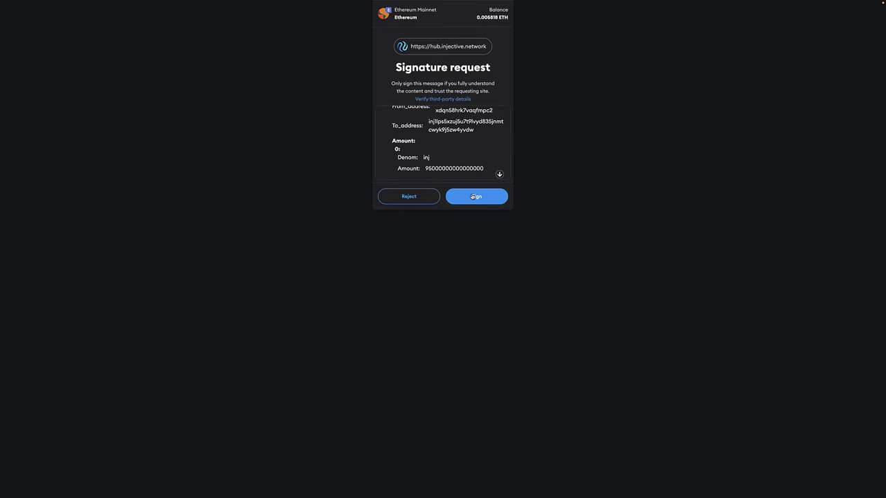
pyautogui.click(473, 197)
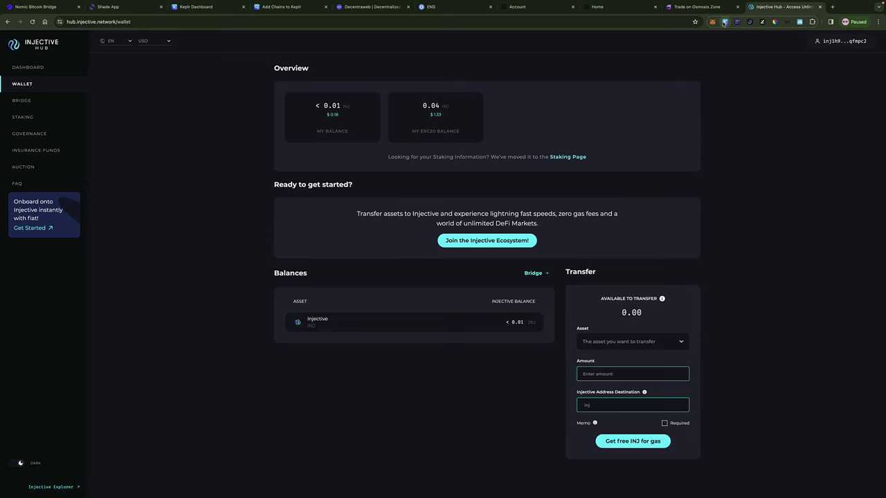
# Check the remaining INJ balance on the Hub's Wallet page and the INJ balance in the Keplr wallet.
pyautogui.moveTo(324, 107); pyautogui.dragTo(347, 106)
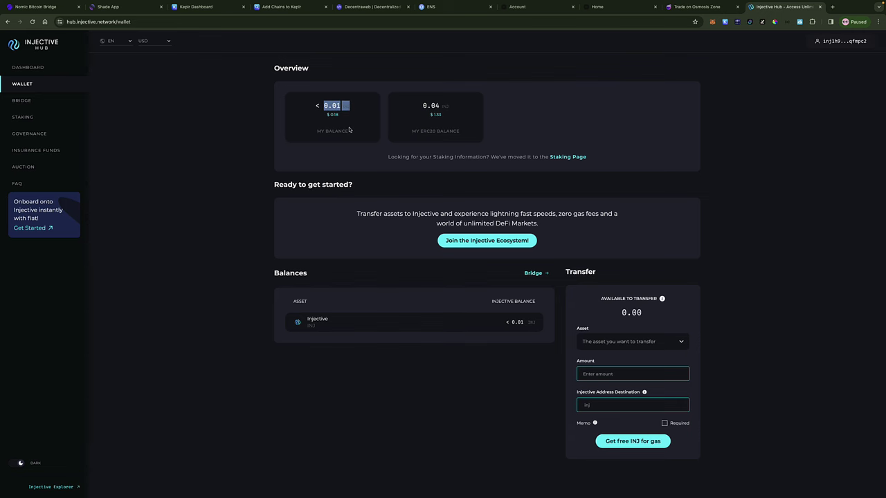
pyautogui.click(350, 129)
pyautogui.click(725, 22)
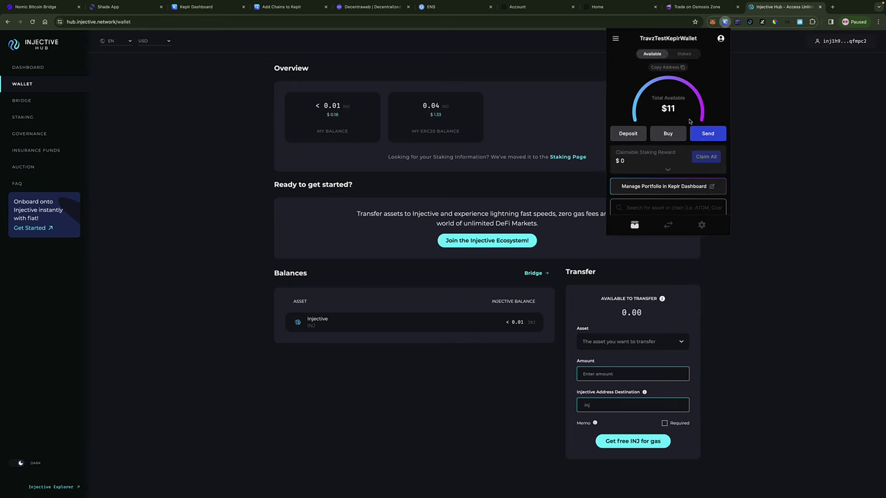
pyautogui.scroll(-3, 689, 122)
pyautogui.scroll(-2, 689, 122)
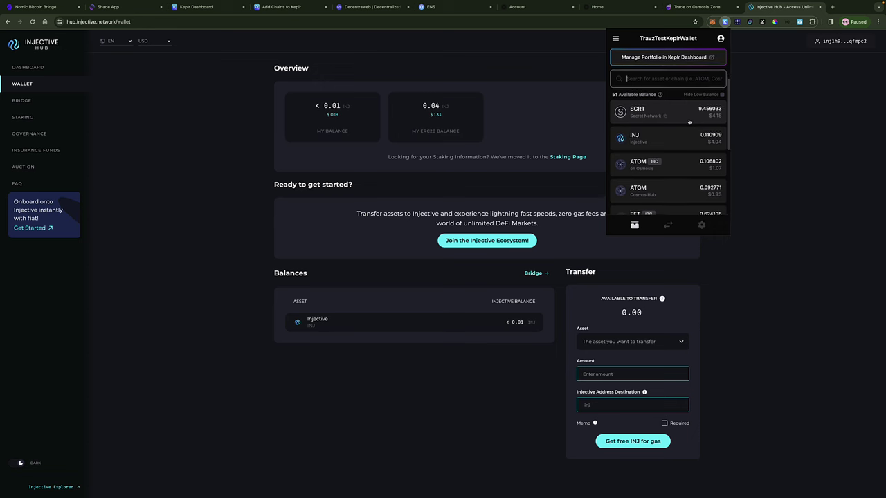
pyautogui.scroll(-1, 690, 122)
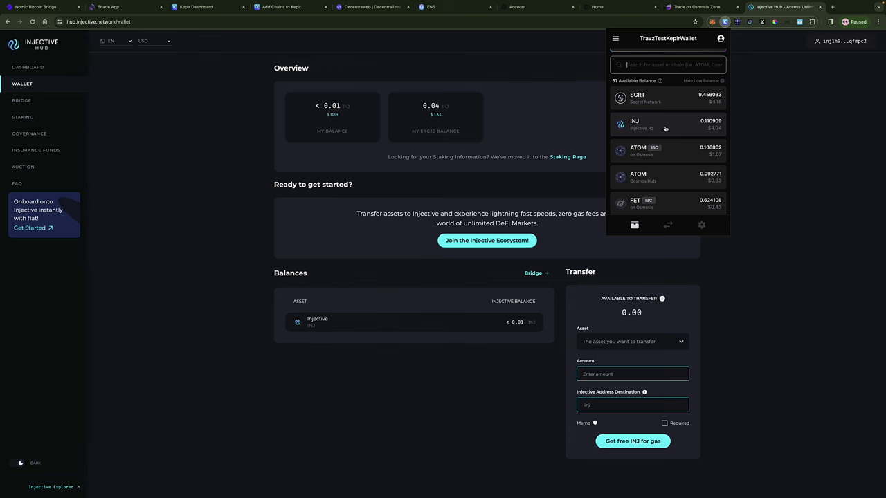
pyautogui.click(119, 90)
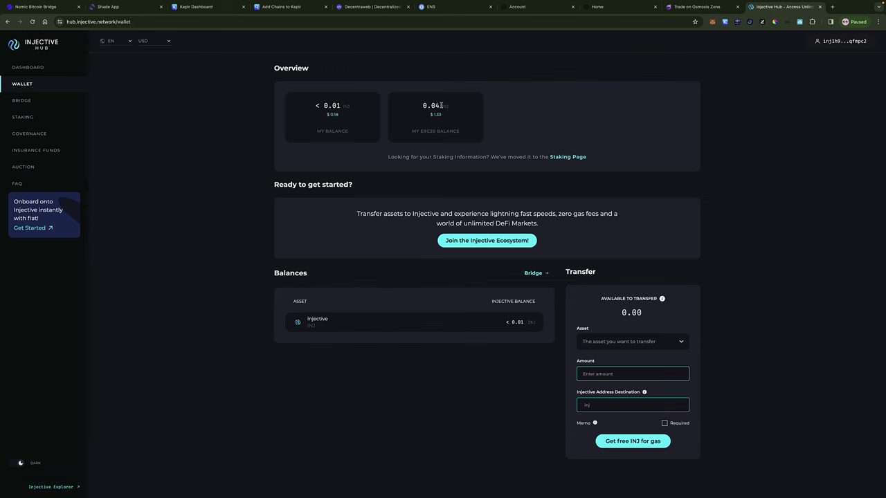
# View the Hub's connected wallet options and review the asset list in Keplr, including its INJ entry.
pyautogui.click(830, 47)
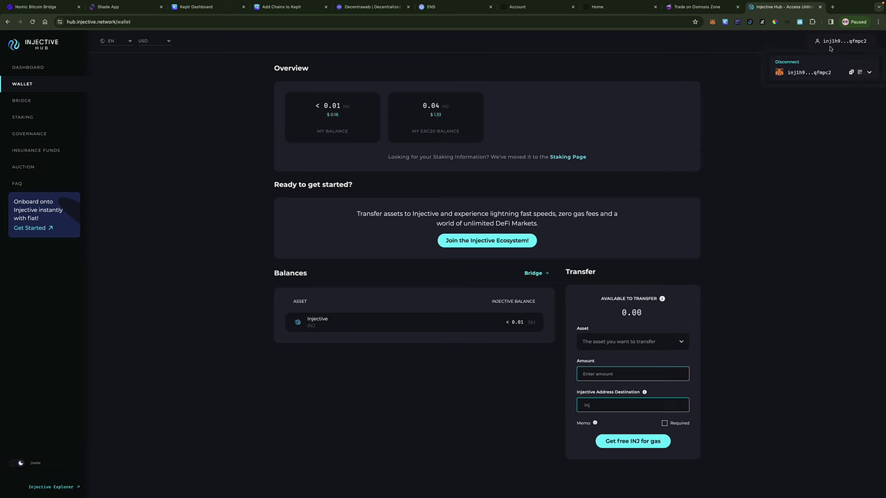
pyautogui.click(869, 73)
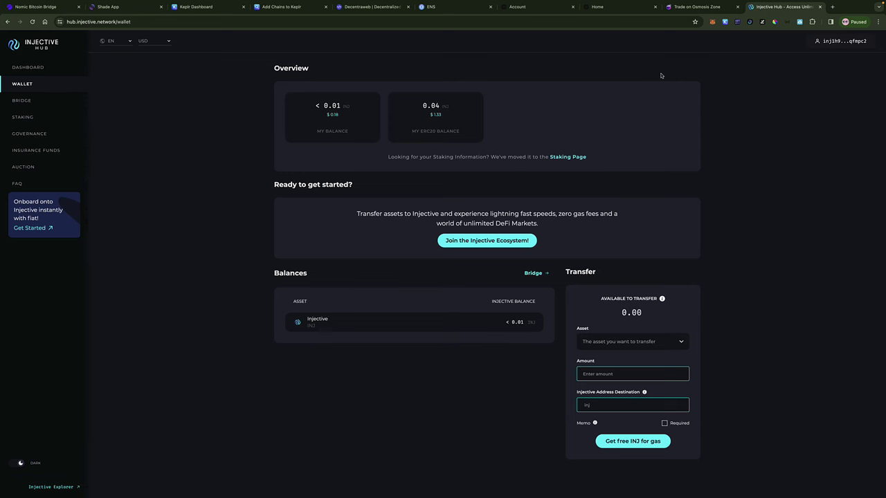
pyautogui.click(725, 22)
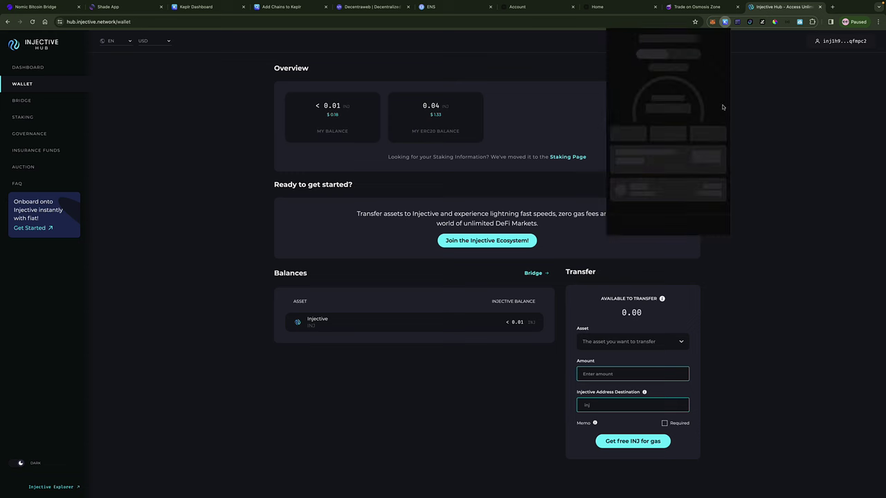
pyautogui.scroll(-5, 686, 183)
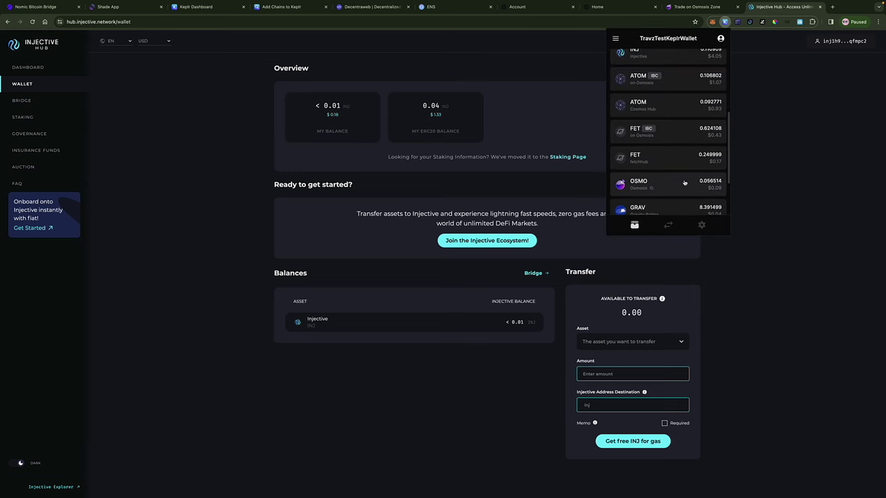
pyautogui.scroll(3, 682, 167)
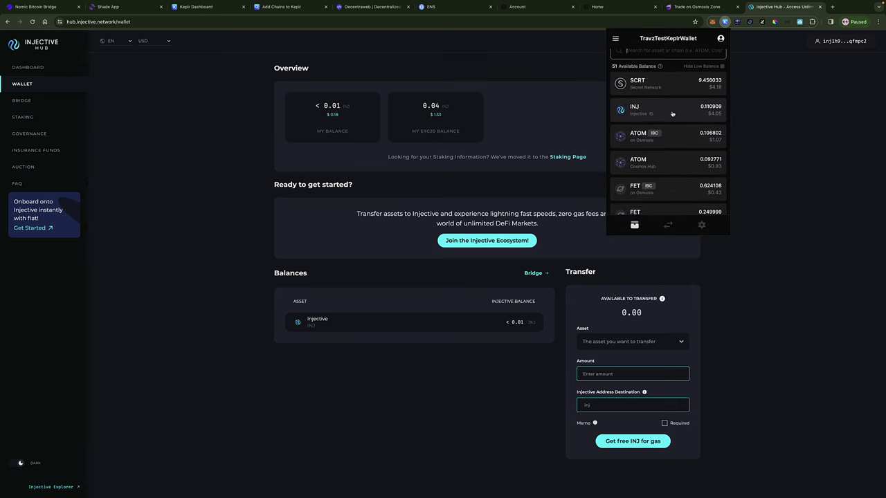
pyautogui.click(749, 111)
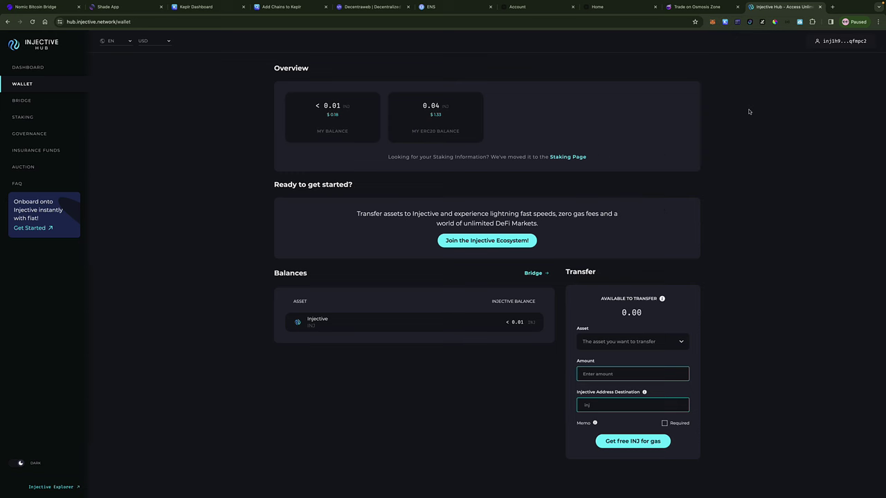